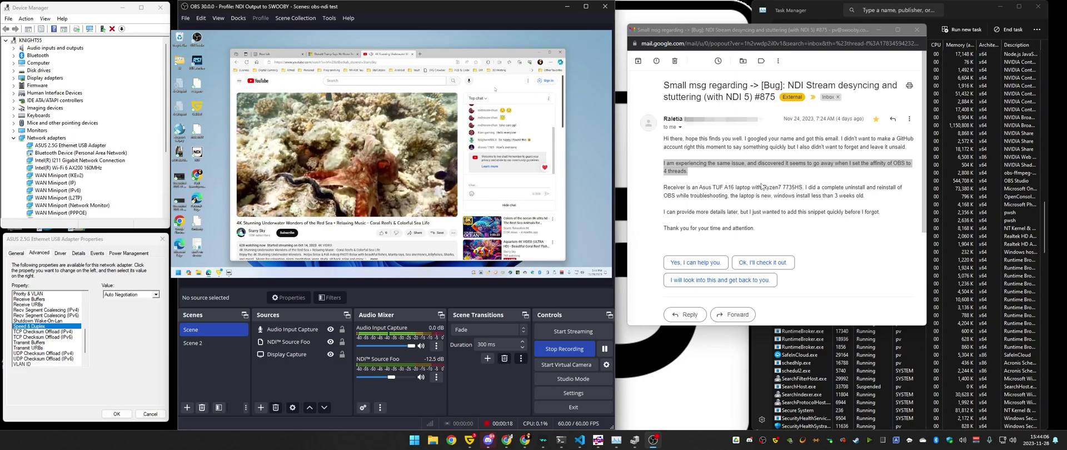
Bring the Gmail message forward and highlight its subject and the sentences about the OBS affinity workaround
click(754, 164)
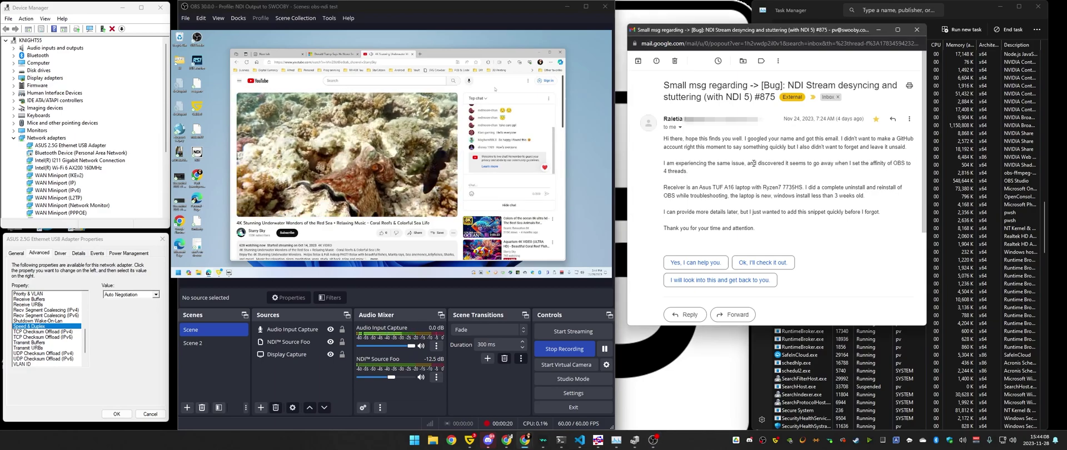
drag(756, 164, 694, 176)
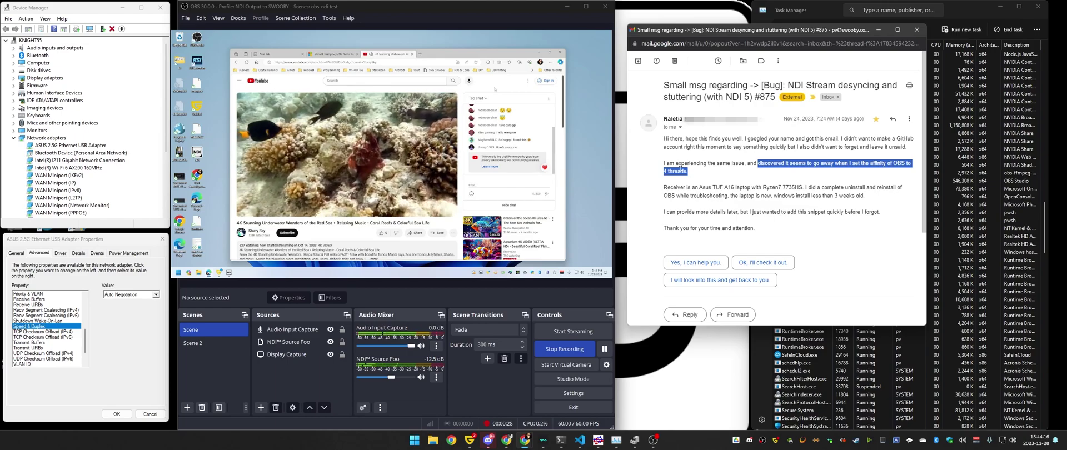
double_click(677, 171)
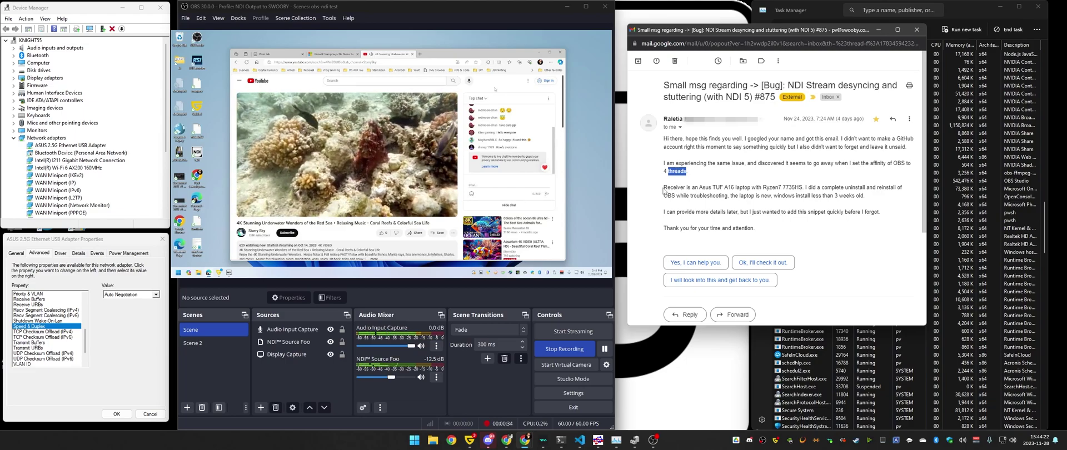
triple_click(665, 190)
click(792, 204)
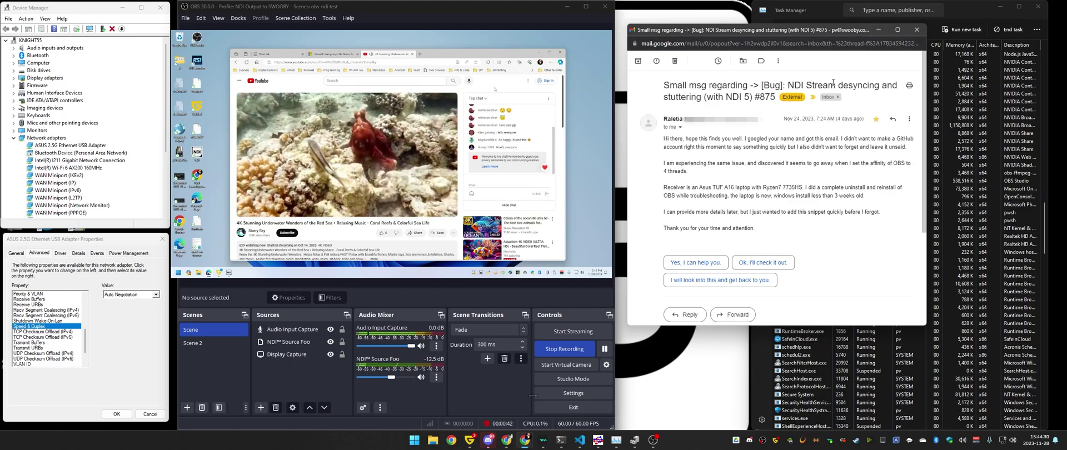
drag(787, 94, 753, 99)
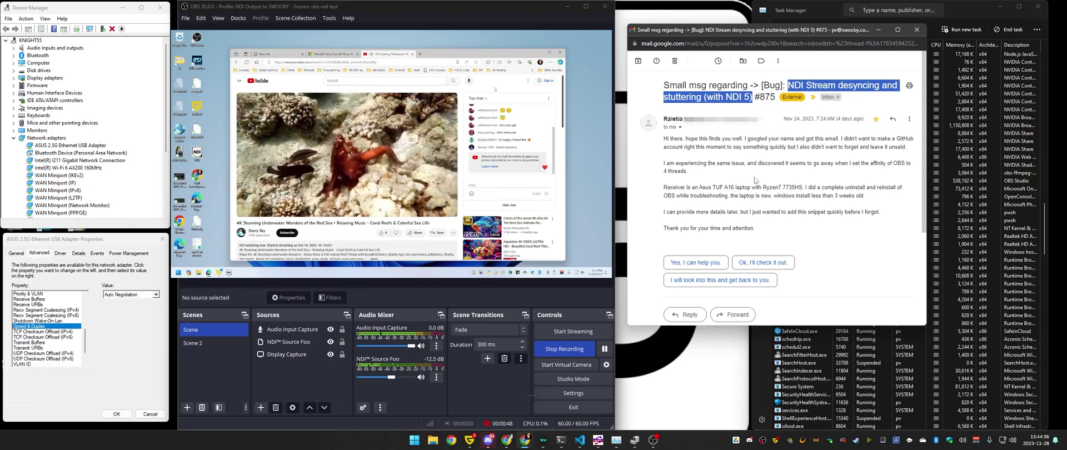
drag(676, 163, 738, 172)
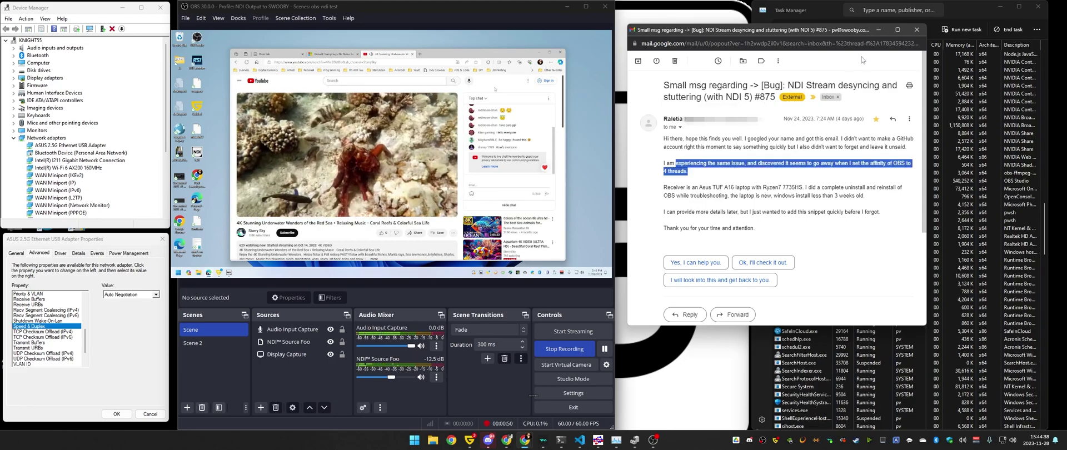
Minimize Gmail, select NDI™ Source Foo, shift it right in the preview, and nudge the OBS window right
click(879, 29)
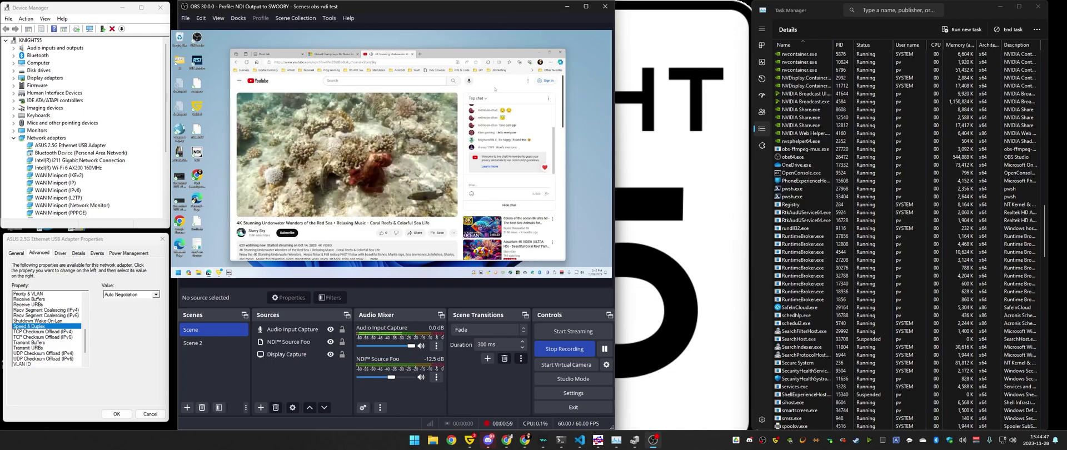
click(288, 342)
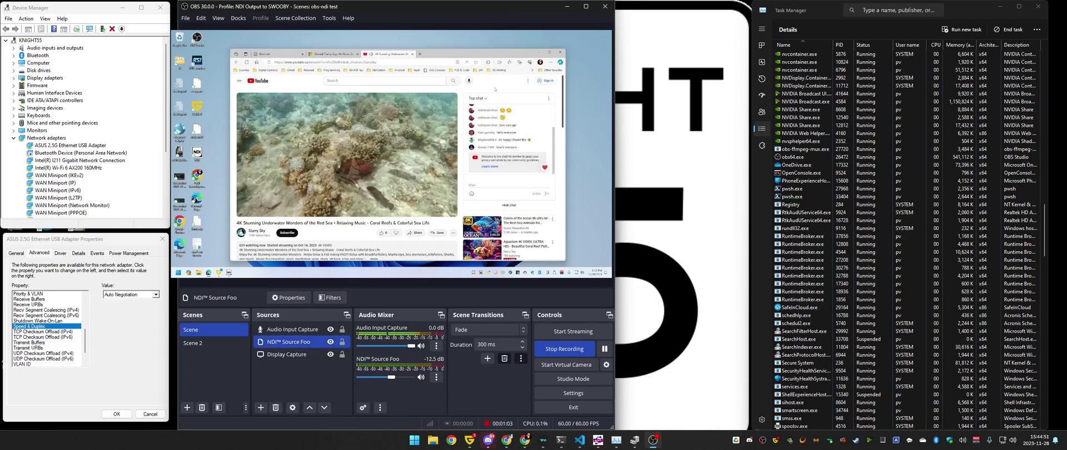
drag(345, 166, 576, 172)
drag(726, 95, 499, 91)
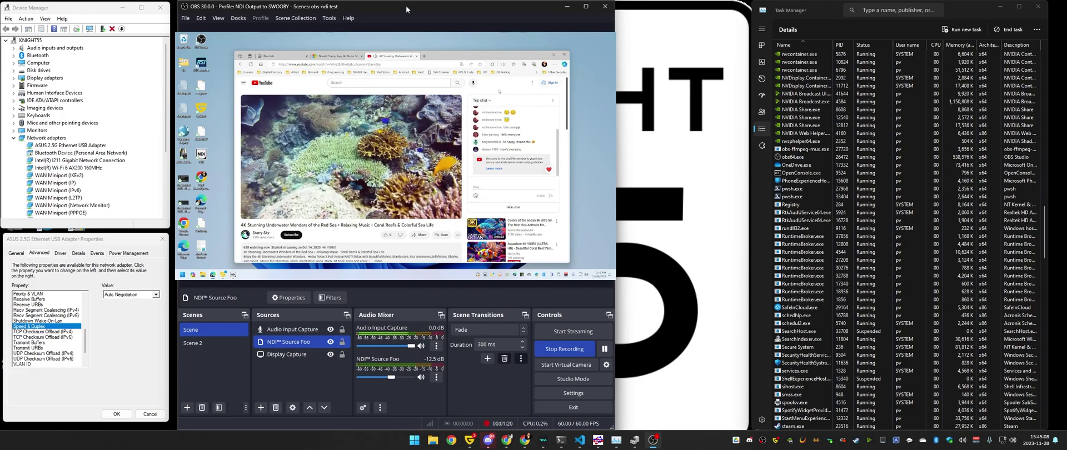
mouse_move(408, 8)
mouse_down()
mouse_move(446, 20)
mouse_move(398, 9)
mouse_move(453, 10)
mouse_move(409, 9)
mouse_up()
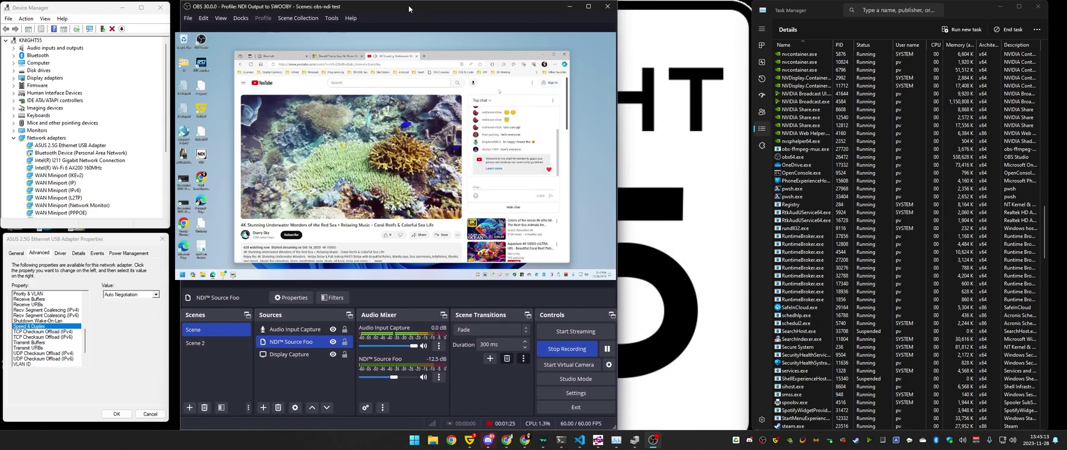
click(118, 243)
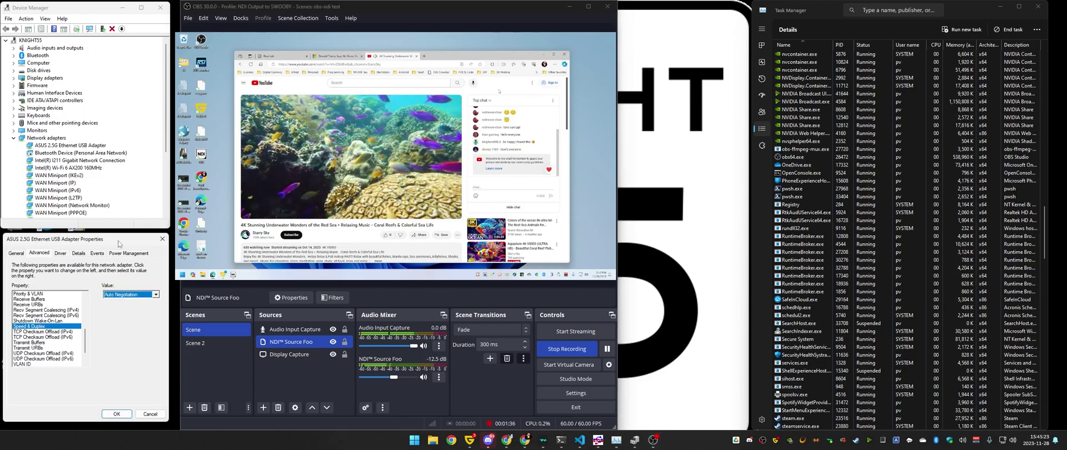
Change the ASUS adapter's Speed & Duplex value to 1.0 Gbps Full Duplex and confirm with OK
click(156, 295)
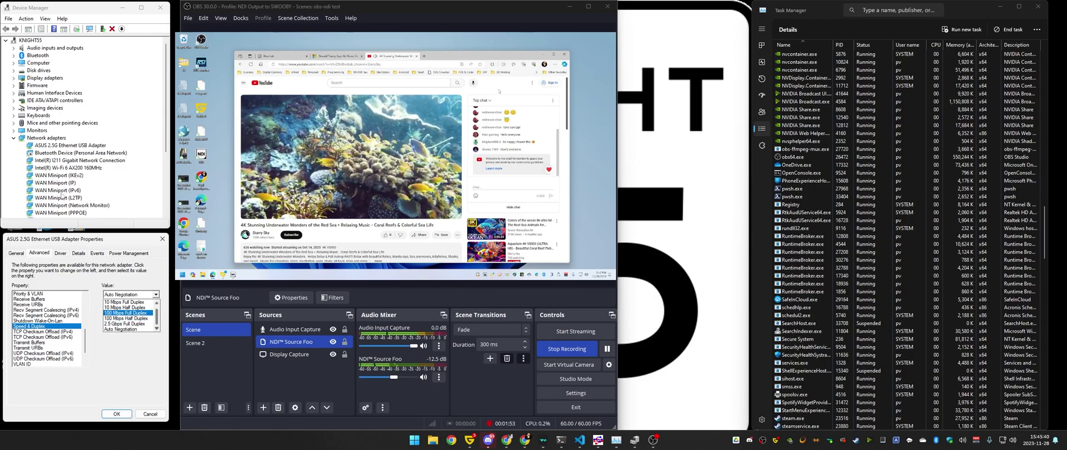
click(61, 150)
click(63, 147)
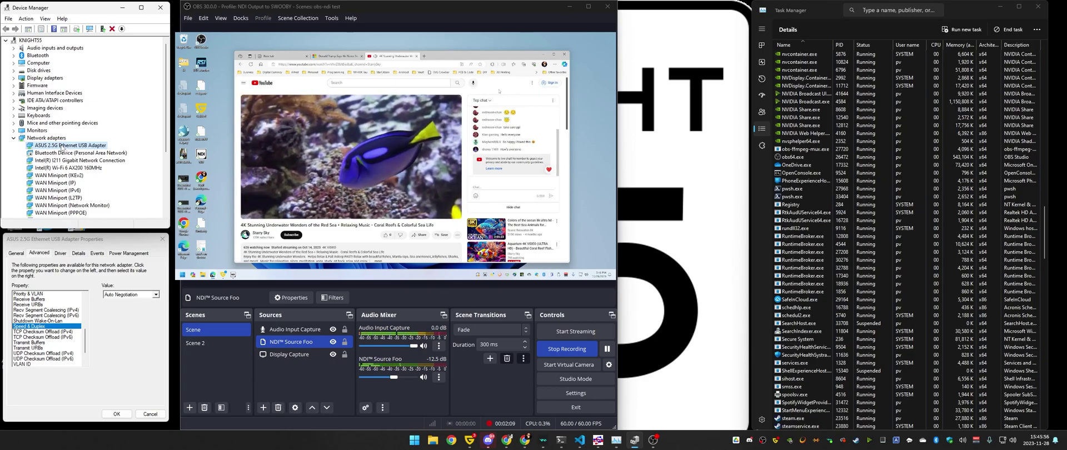
click(131, 295)
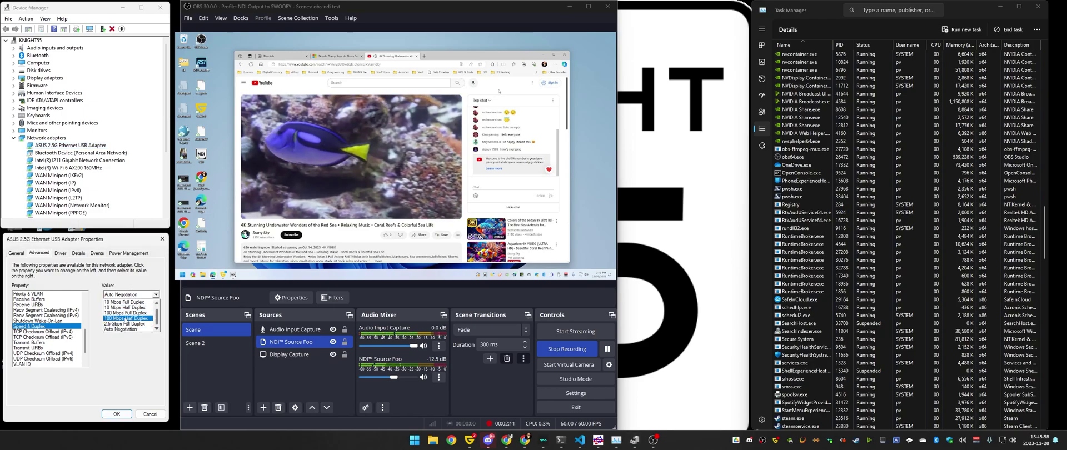
scroll(159, 310, up, 1)
click(133, 303)
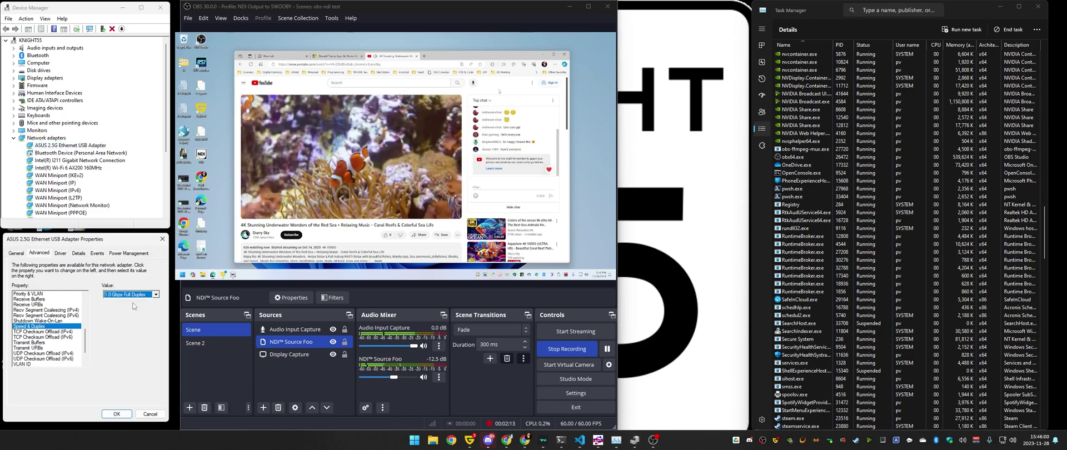
click(116, 414)
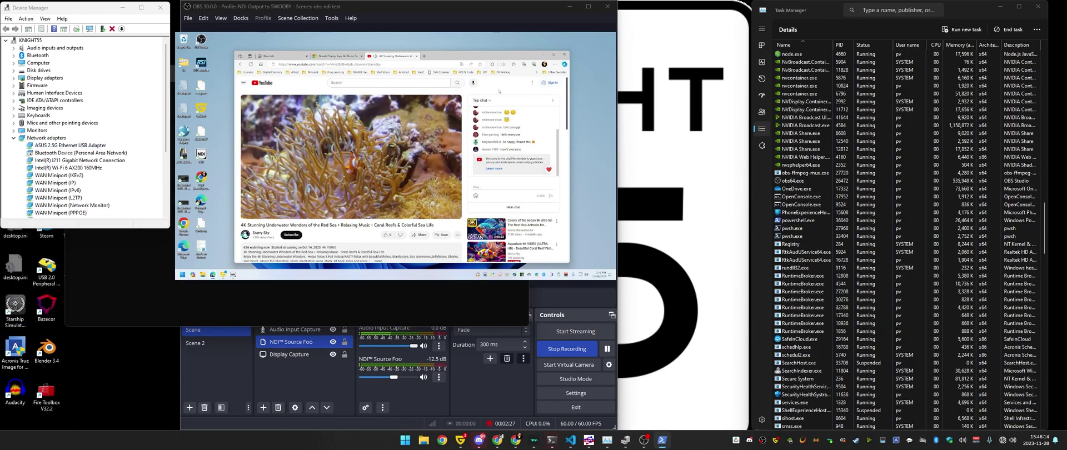
Reopen the ASUS 2.5G Ethernet USB Adapter's properties and select Speed & Duplex on the Advanced tab
double_click(47, 145)
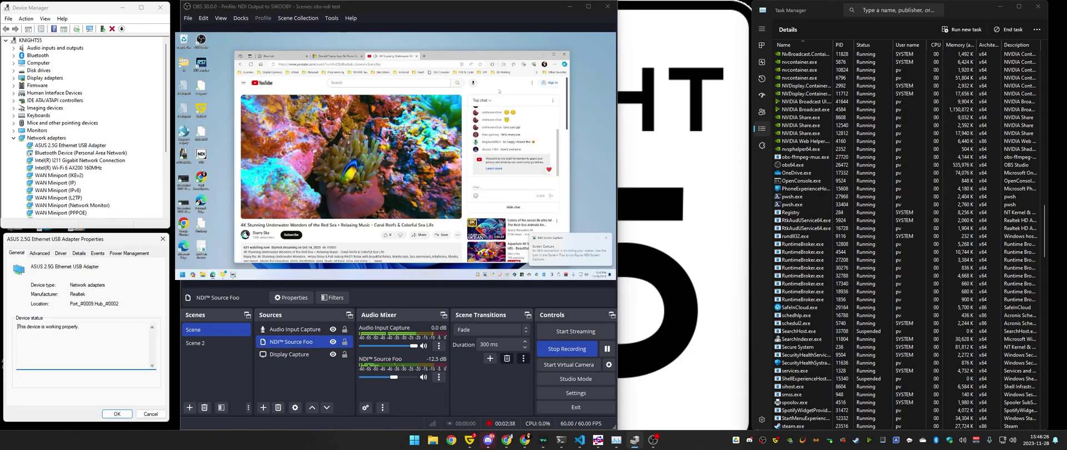
click(39, 252)
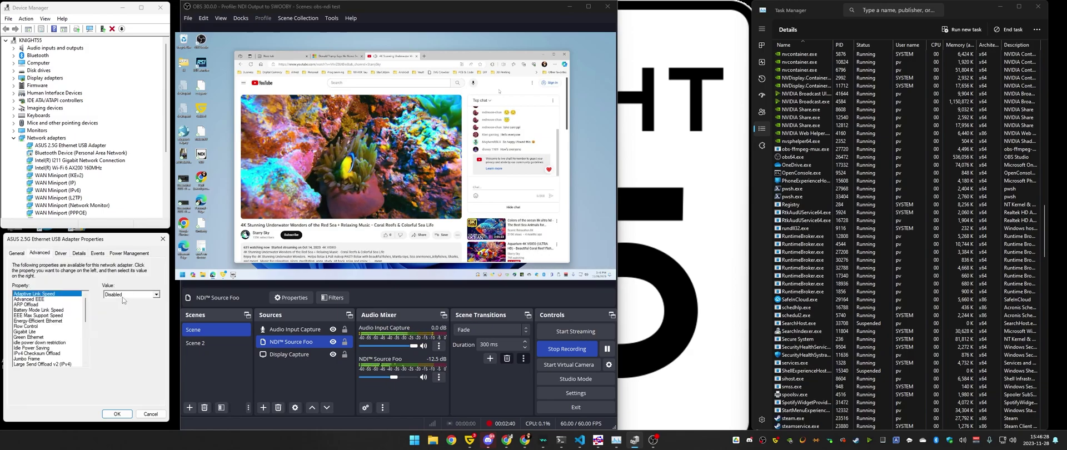
drag(85, 317, 85, 357)
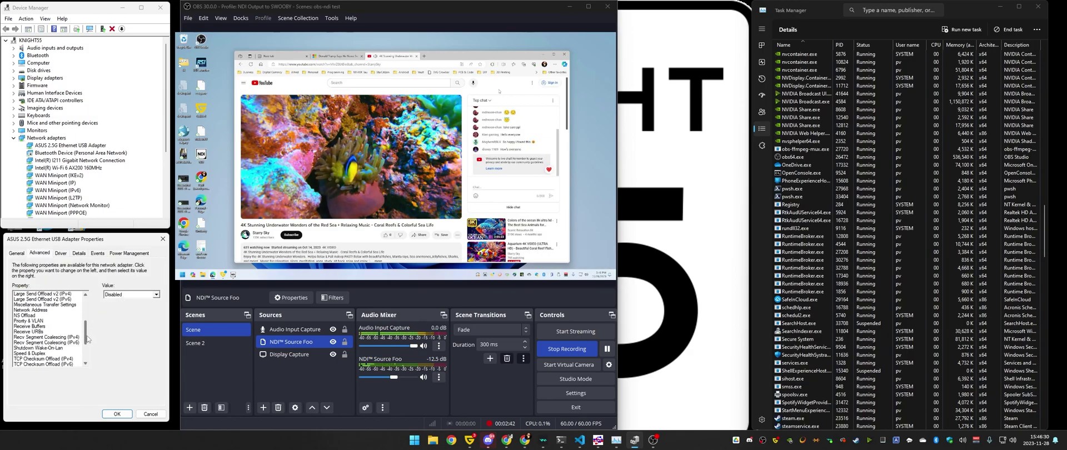
click(33, 310)
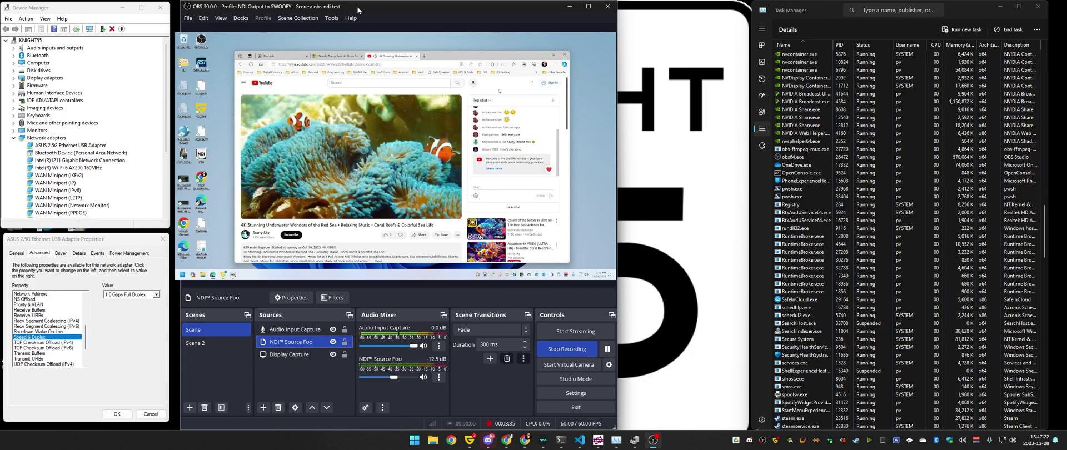
Minimize the Gmail window, then switch Speed & Duplex to Auto Negotiation and confirm with OK
key(alt+Tab)
click(880, 30)
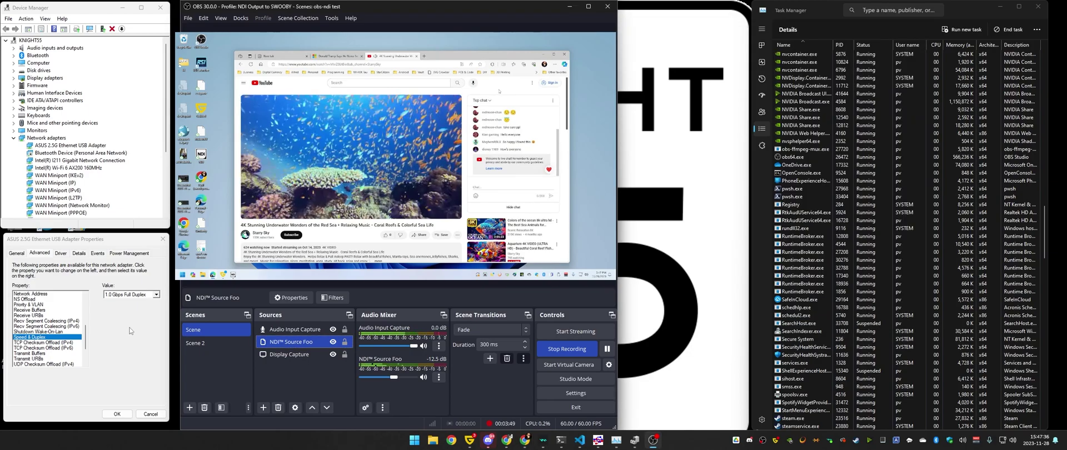
click(132, 294)
scroll(136, 330, down, 1)
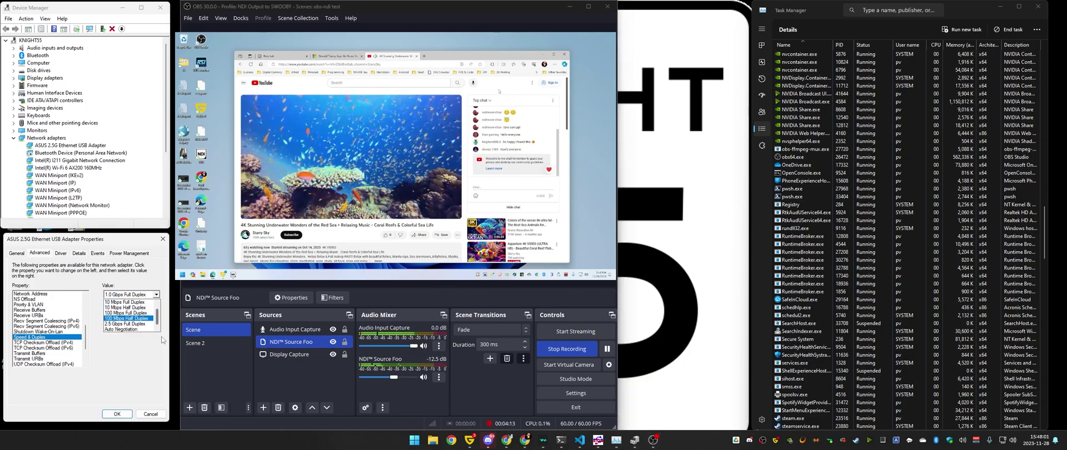
click(143, 330)
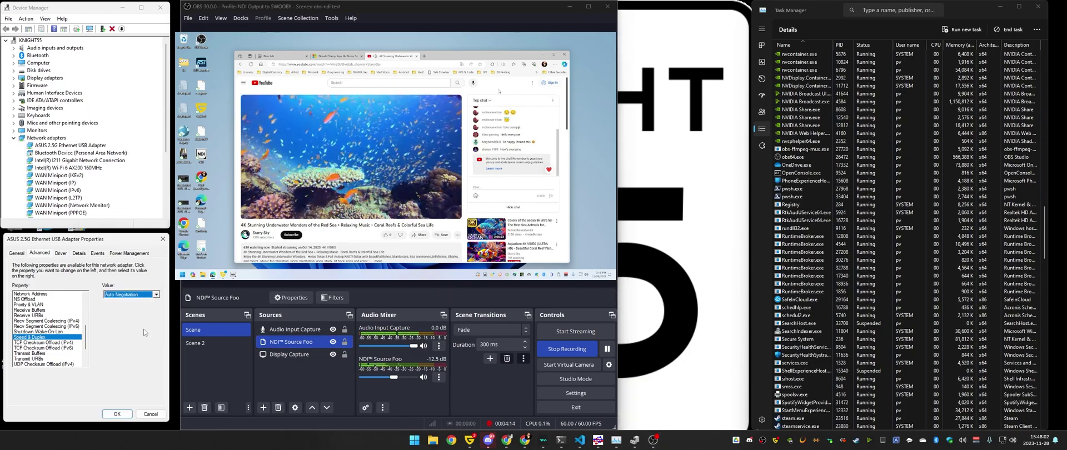
click(117, 414)
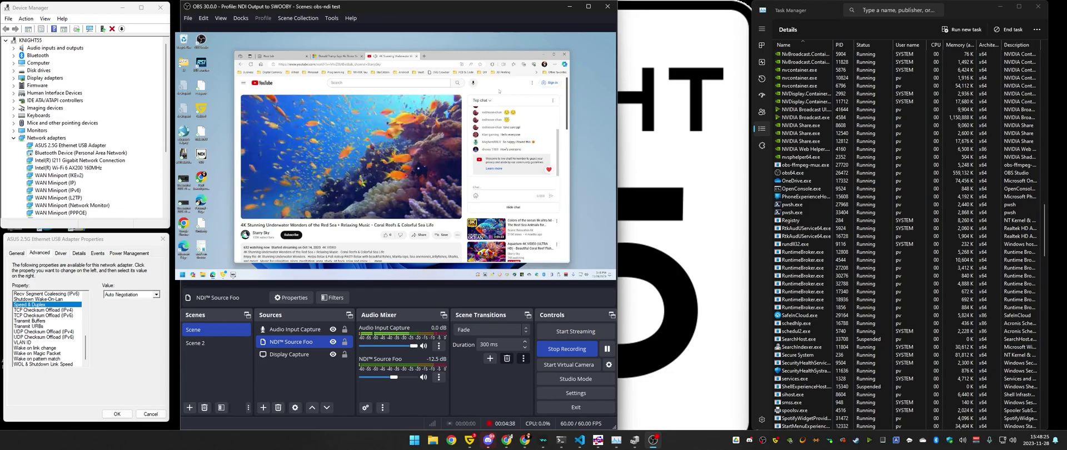
Select obs64.exe in Task Manager's Details list and bring up its context menu
click(791, 176)
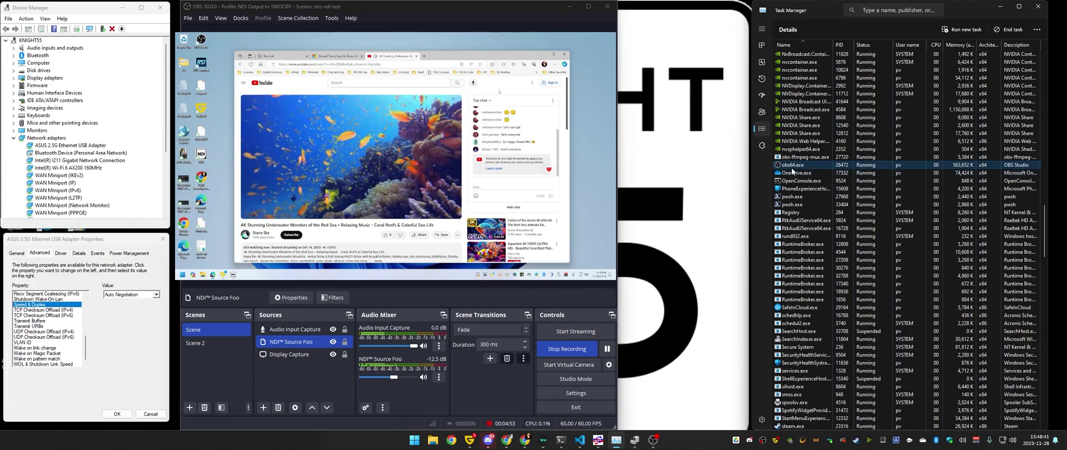
right_click(794, 165)
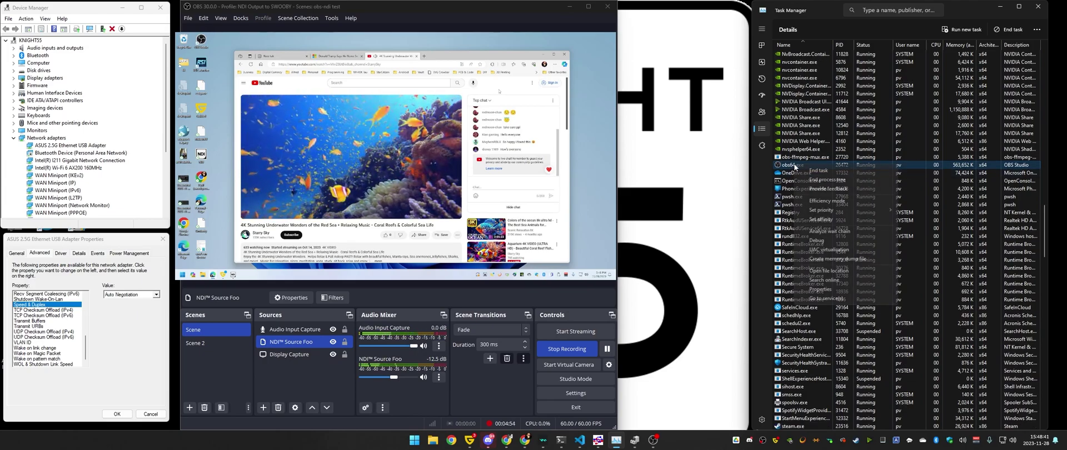
Limit obs64.exe's processor affinity to CPU 0 through CPU 3 and apply it
click(821, 219)
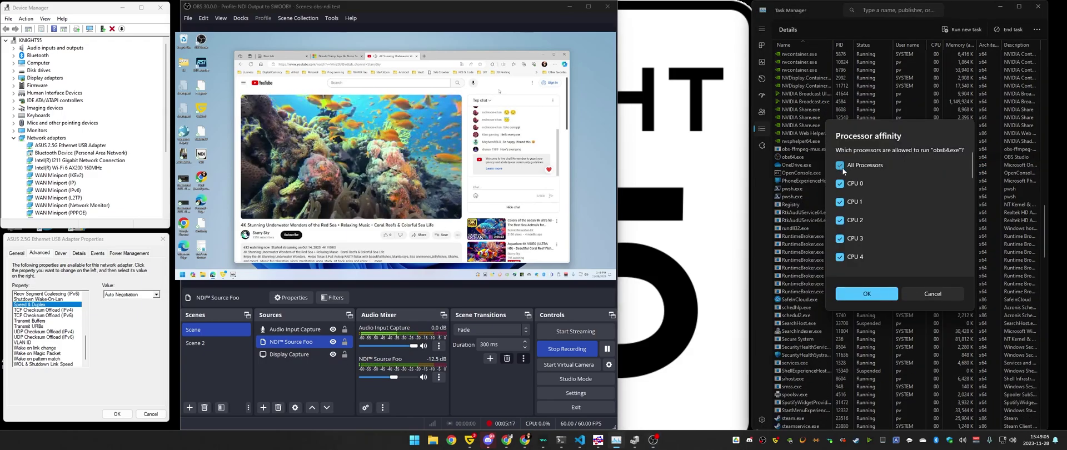
click(839, 167)
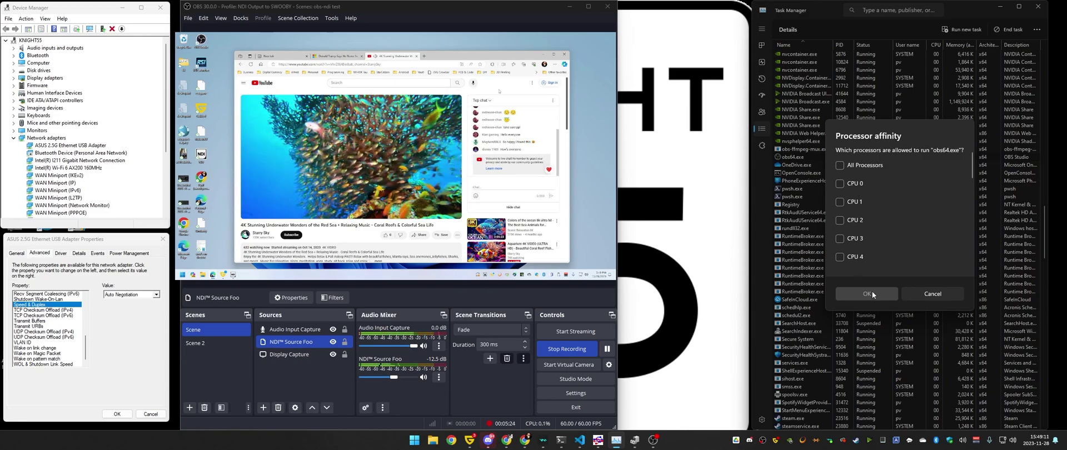
click(839, 183)
click(840, 239)
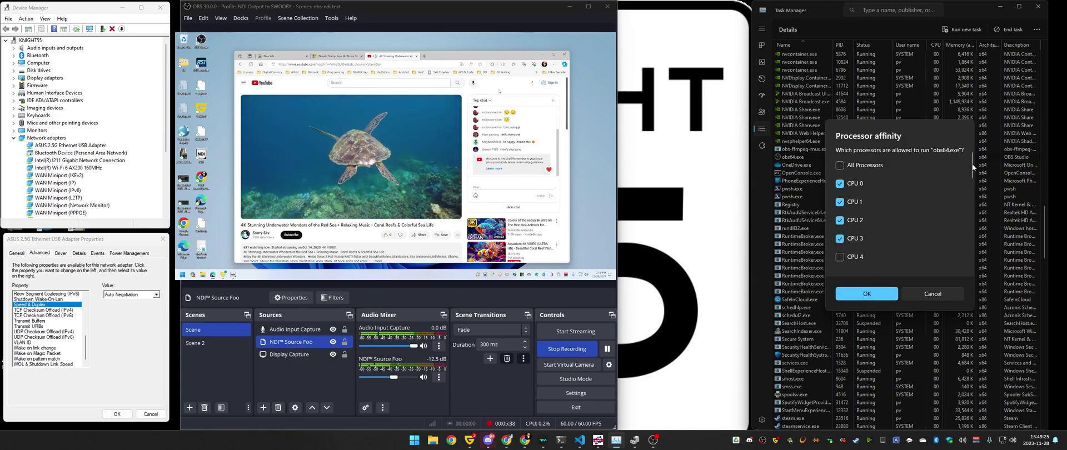
mouse_move(974, 162)
mouse_down()
mouse_move(974, 261)
mouse_move(972, 160)
mouse_up()
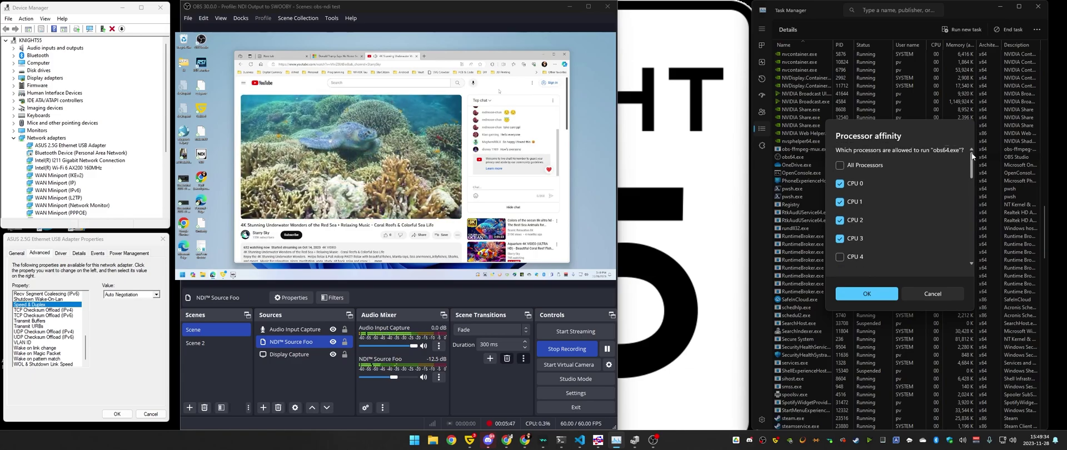
mouse_move(972, 164)
mouse_down()
mouse_move(962, 258)
mouse_move(964, 159)
mouse_up()
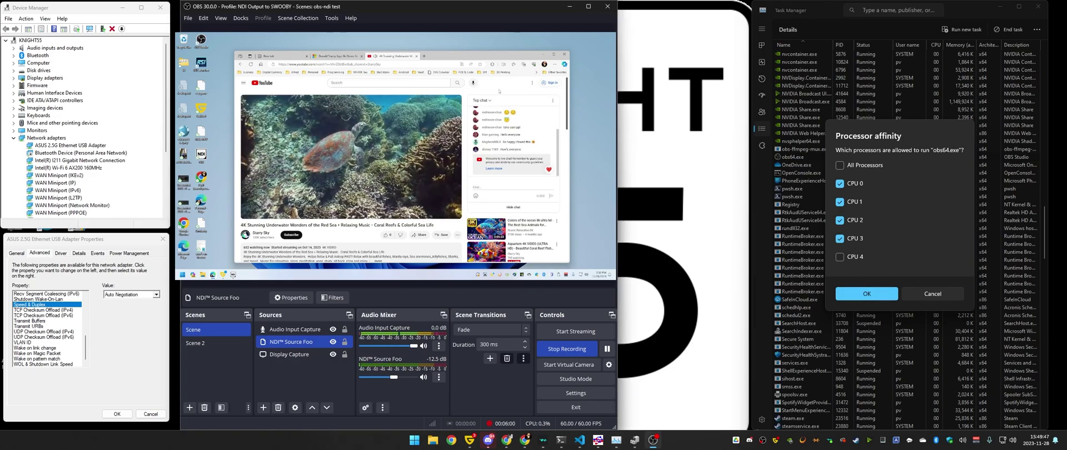
click(866, 294)
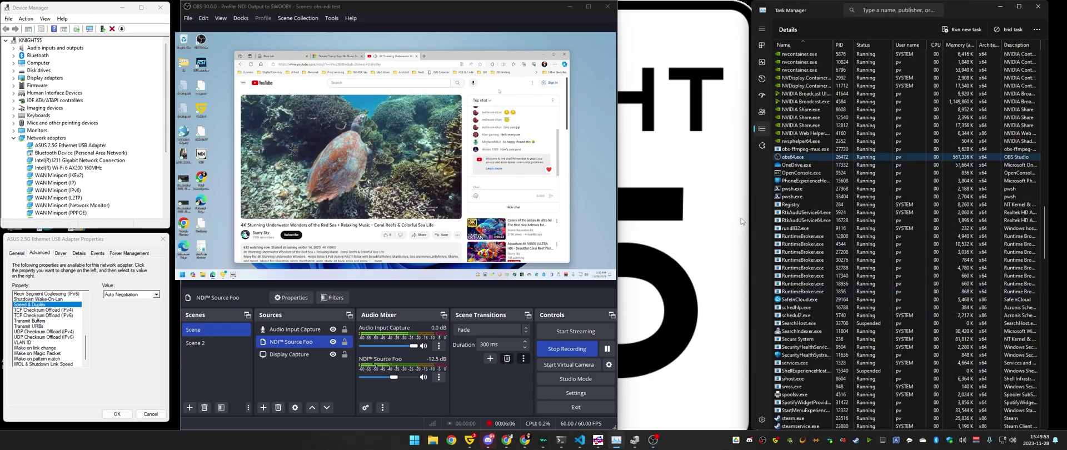
click(483, 5)
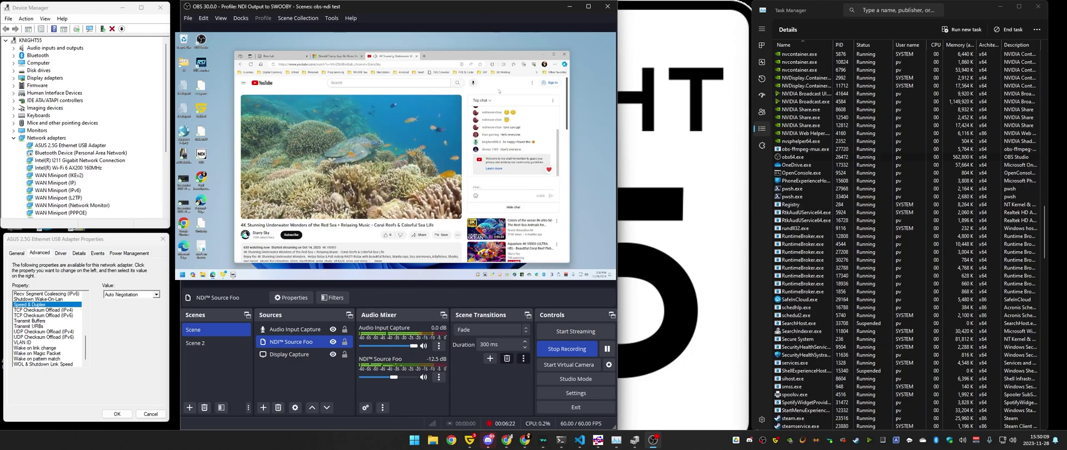
click(812, 157)
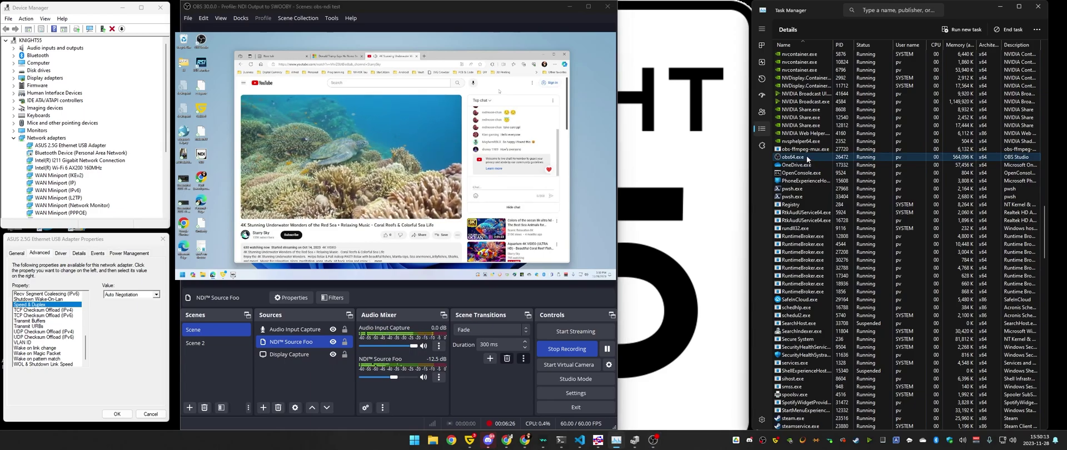
Restore obs64.exe's affinity to All Processors, then bring the OBS window to the front
right_click(806, 157)
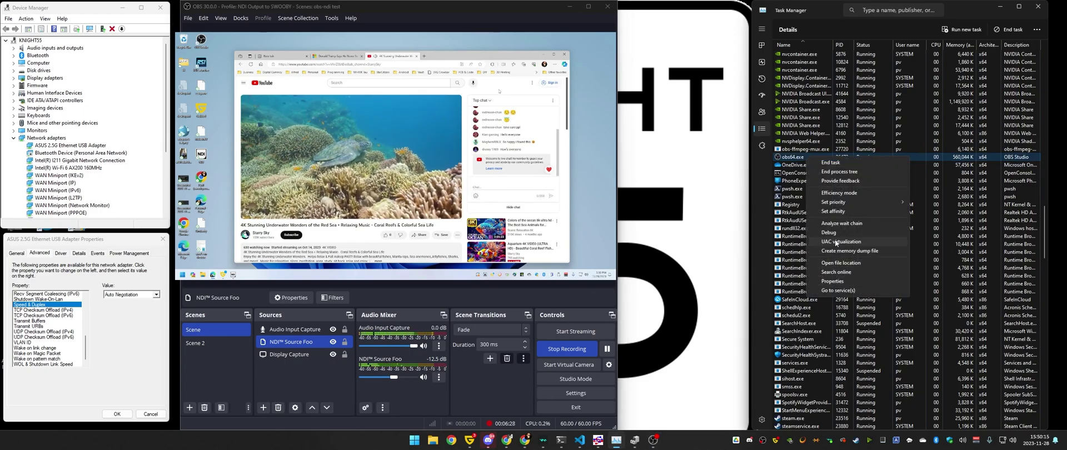
click(835, 211)
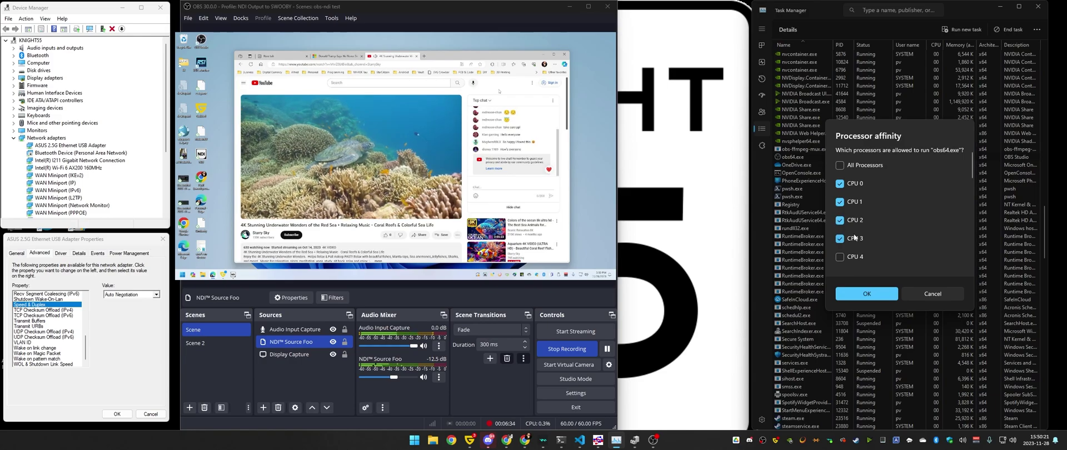
click(841, 166)
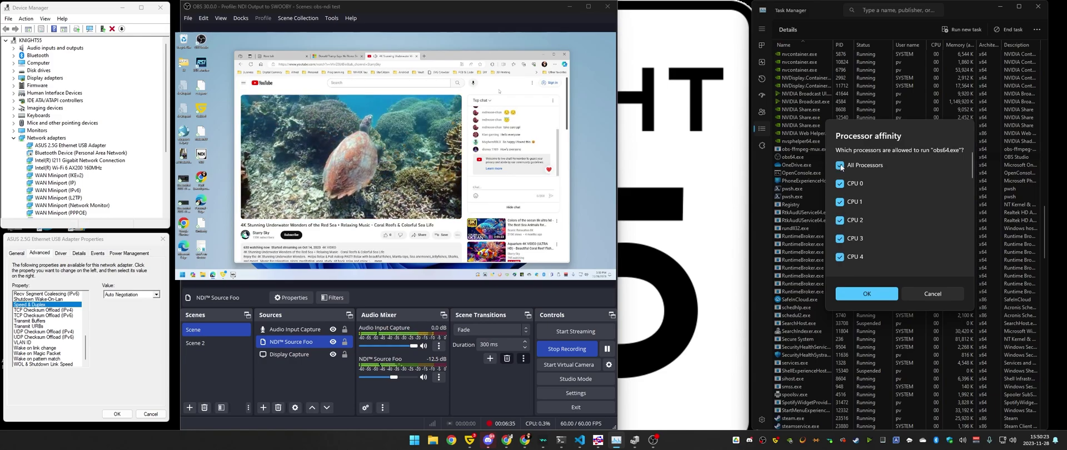
click(867, 294)
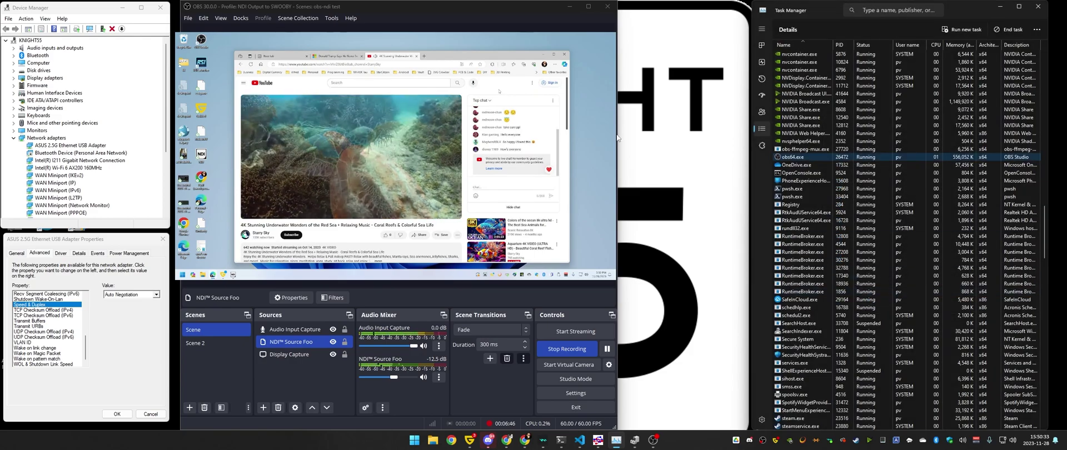
click(360, 9)
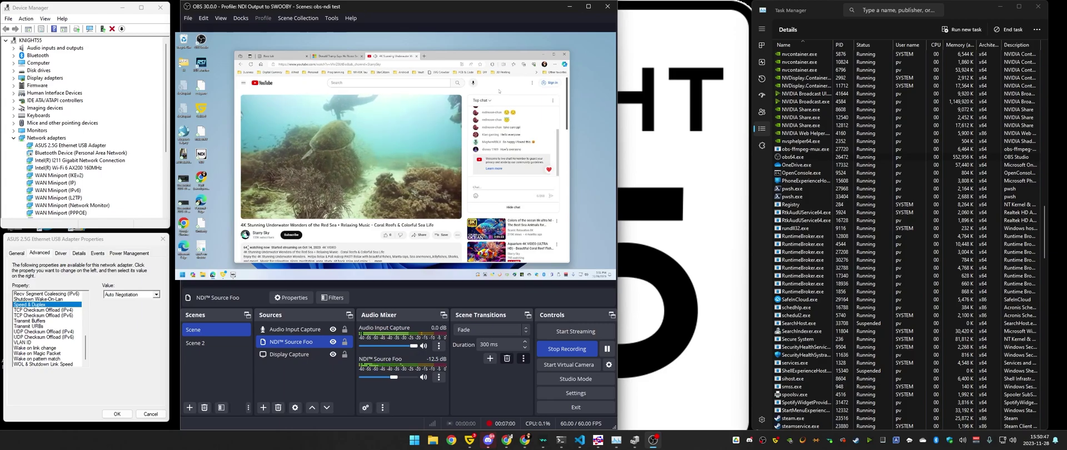
Set the adapter's Speed & Duplex to 1.0 Gbps Full Duplex and confirm with OK
click(131, 295)
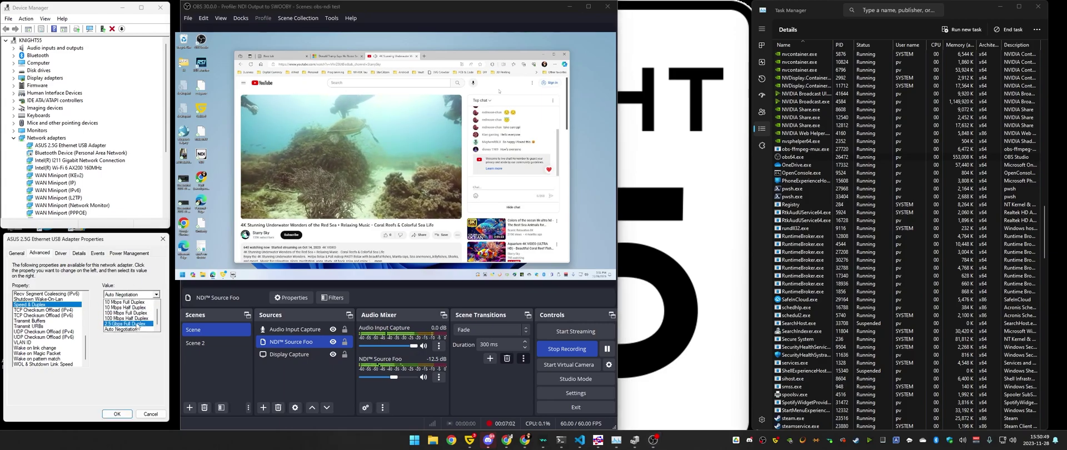
scroll(158, 317, up, 1)
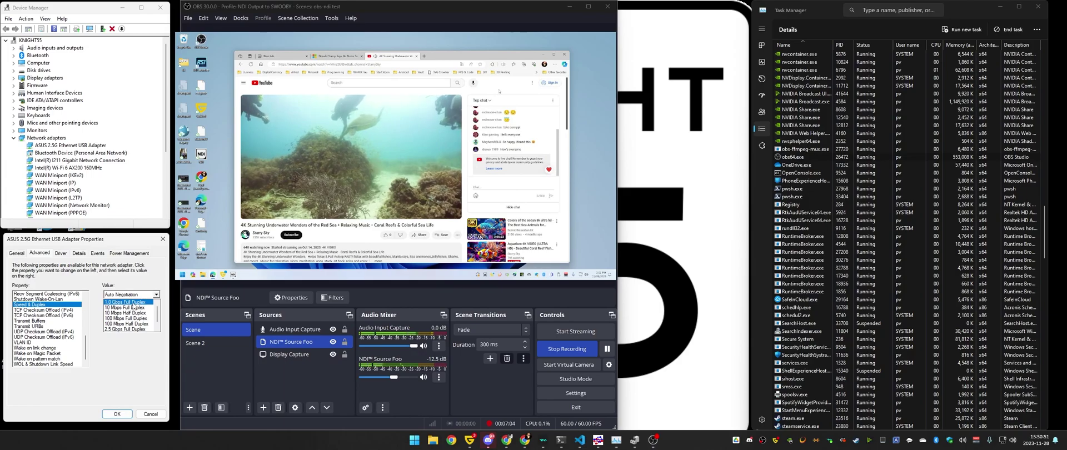
click(127, 302)
click(124, 416)
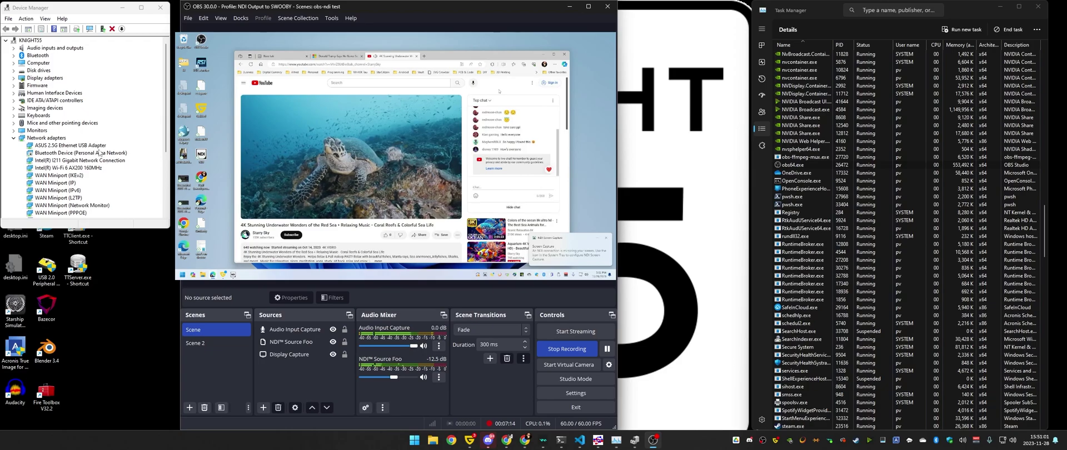
Reopen the ASUS adapter's Advanced properties and set Speed & Duplex back to Auto Negotiation
double_click(69, 145)
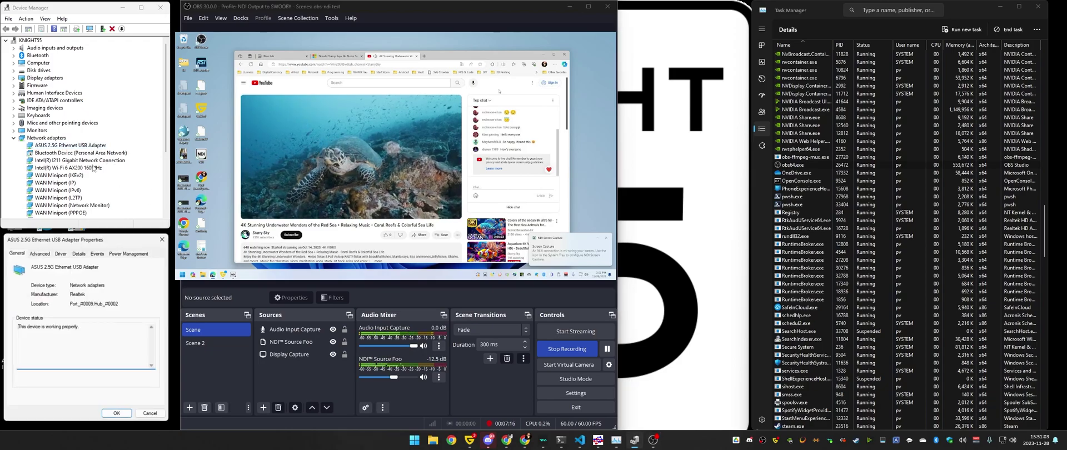
click(40, 253)
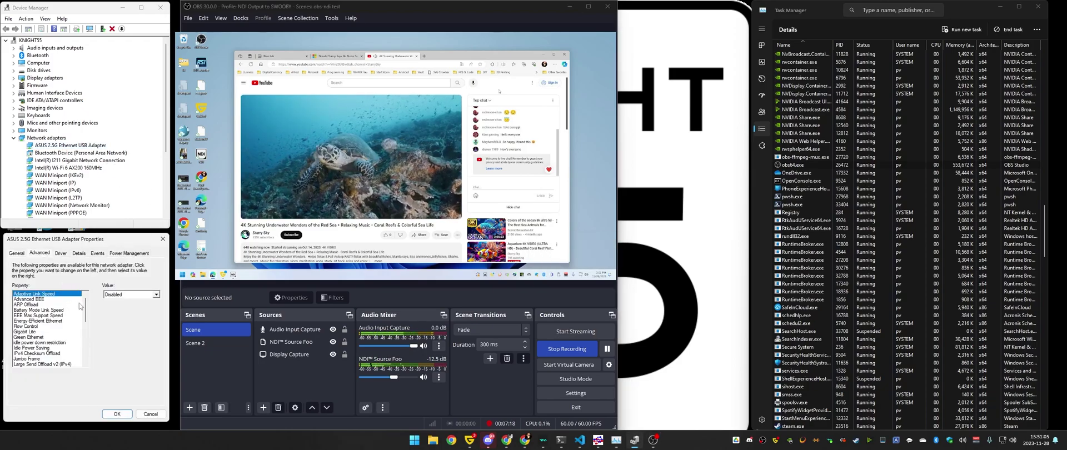
drag(86, 306, 88, 347)
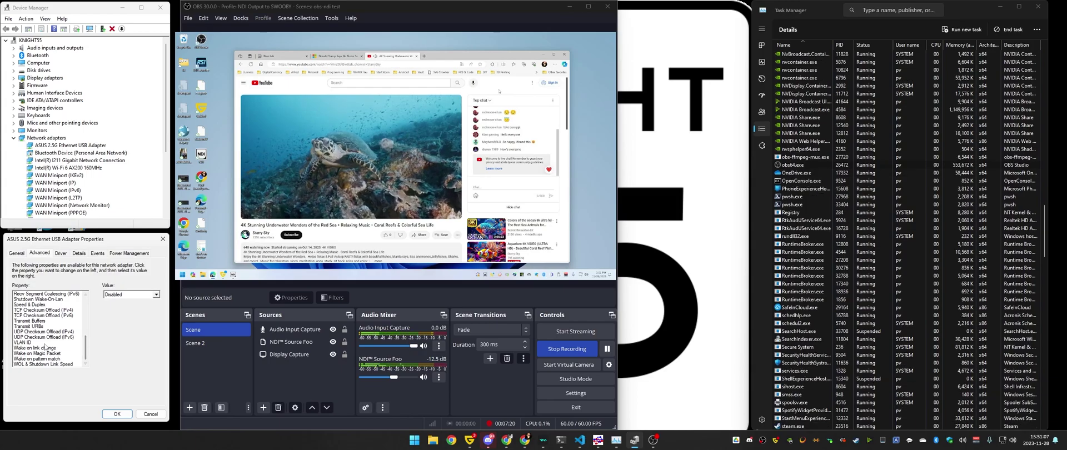
click(35, 305)
click(157, 294)
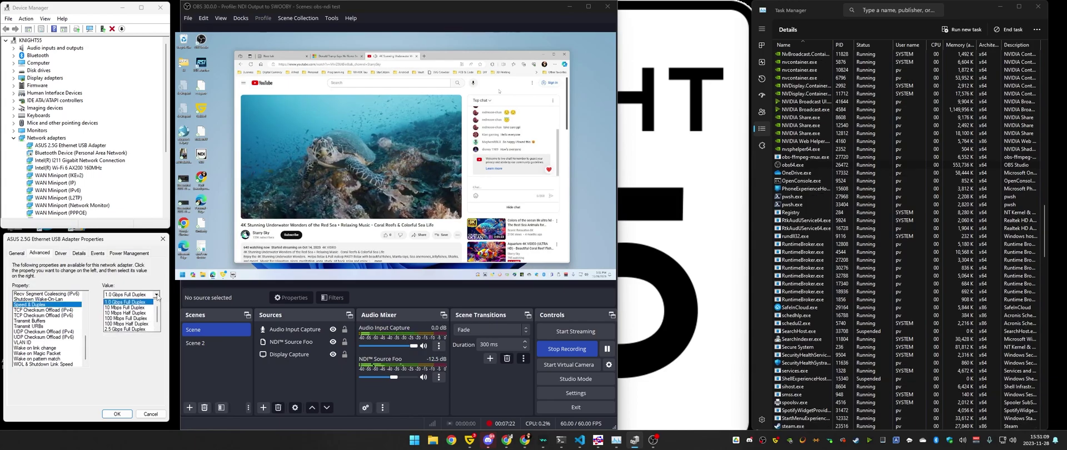
click(134, 331)
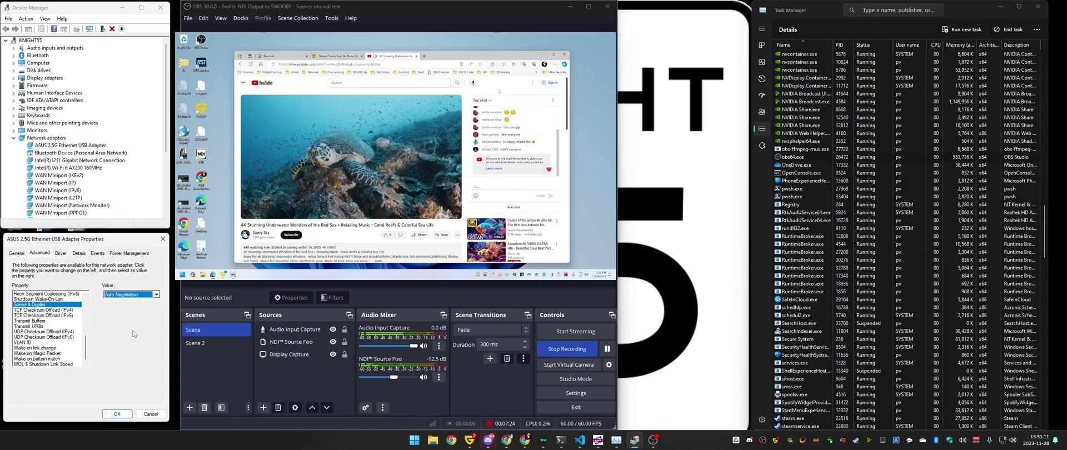
click(157, 296)
click(157, 296)
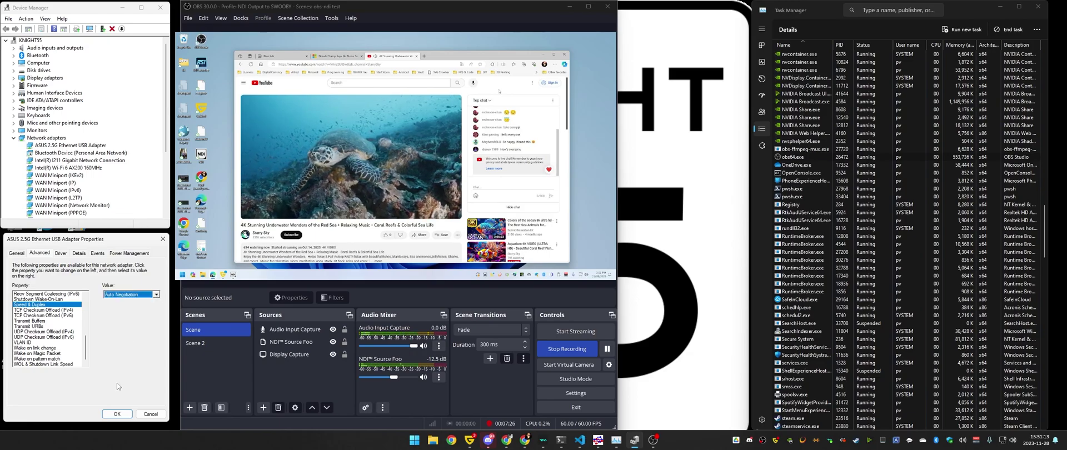
click(114, 415)
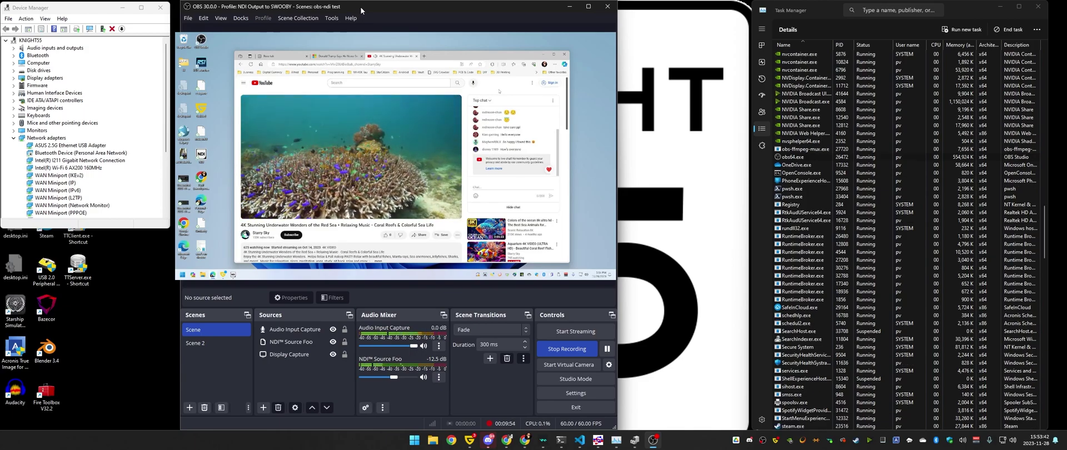
Select obs64.exe in Task Manager, then bring the OBS Studio window forward
click(812, 159)
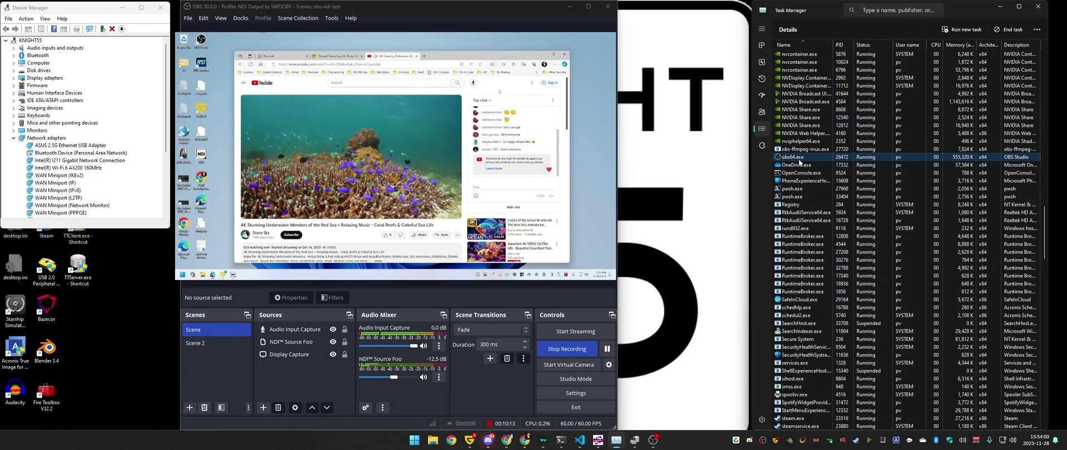
click(420, 11)
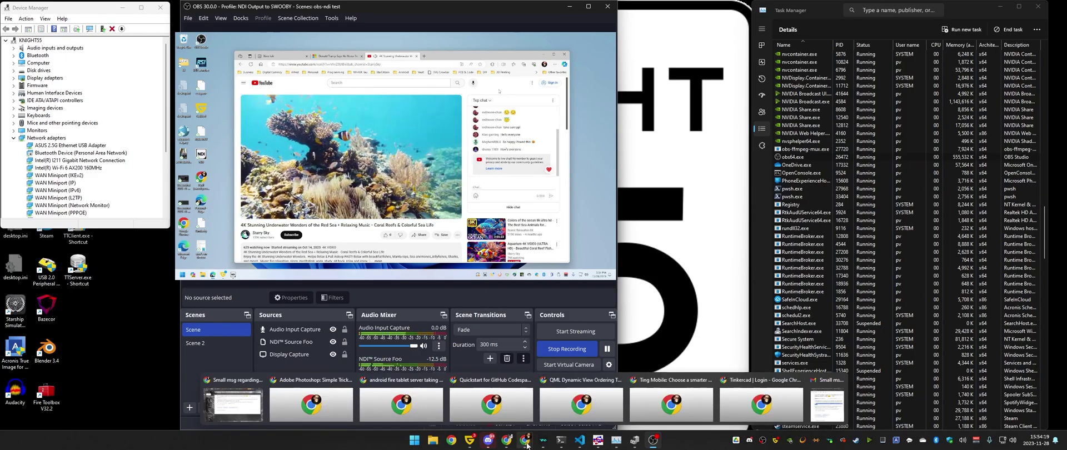
Switch to the Gmail bug report and highlight its 'NDI Stream desyncing and stuttering' subject line
key(alt+Tab)
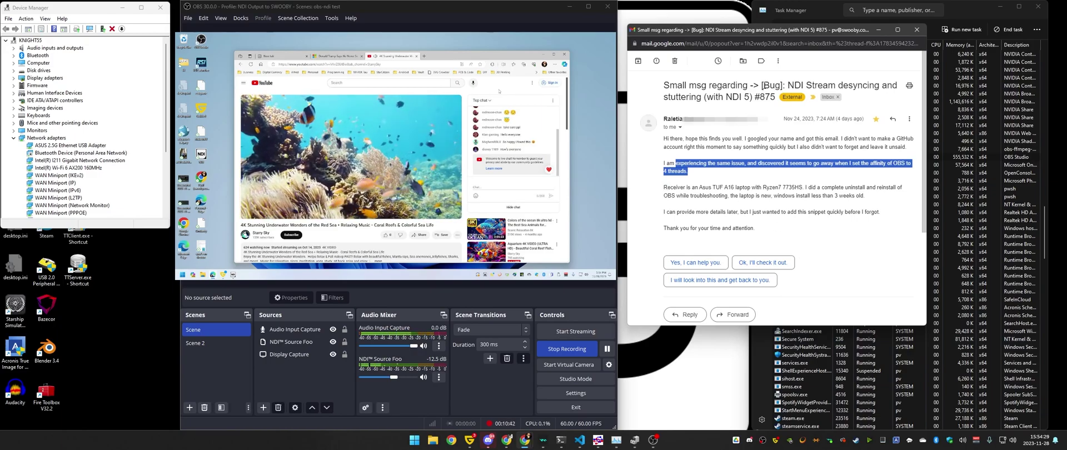
drag(763, 86, 776, 101)
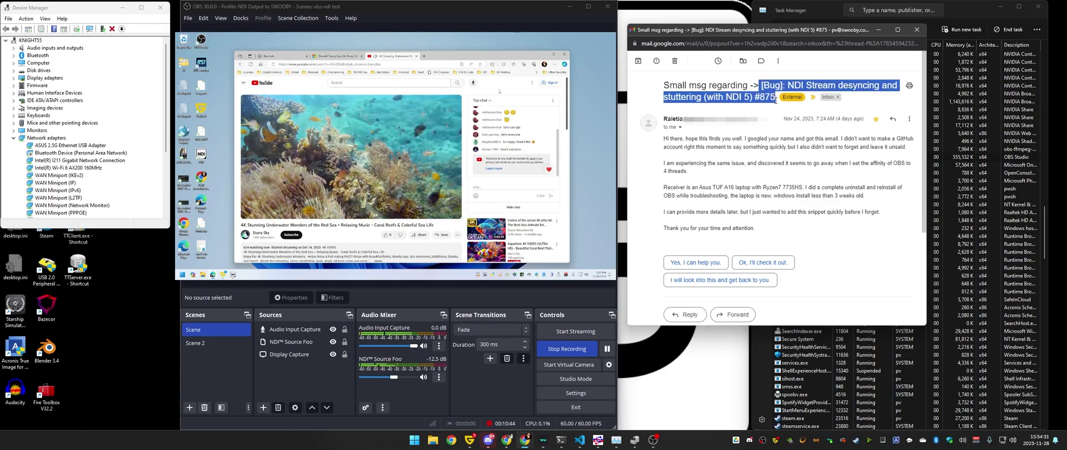